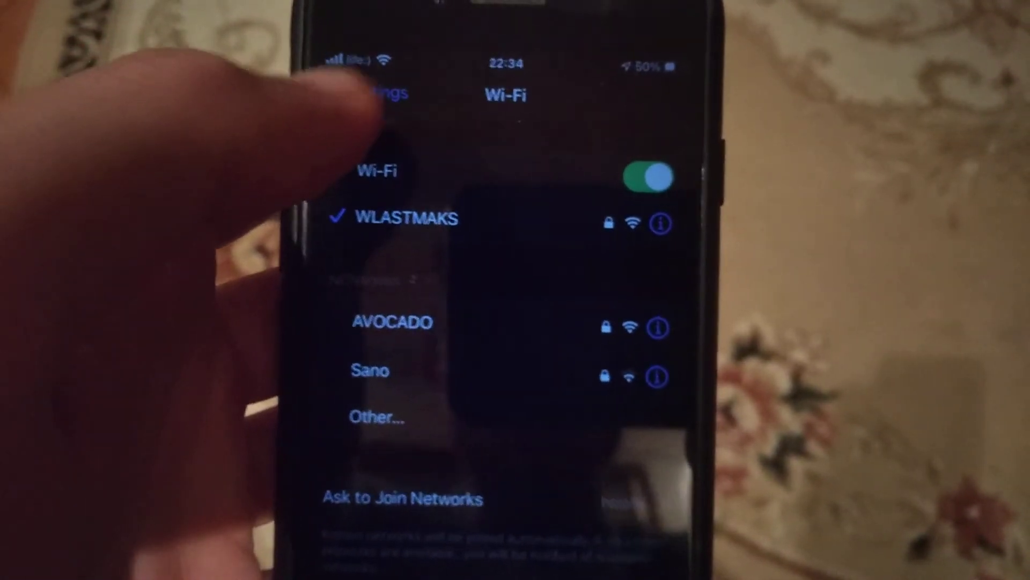
Toggle Wi-Fi off and on so the phone rejoins WLASTMAKS, then return to Settings.
left_click(649, 176)
left_click(649, 176)
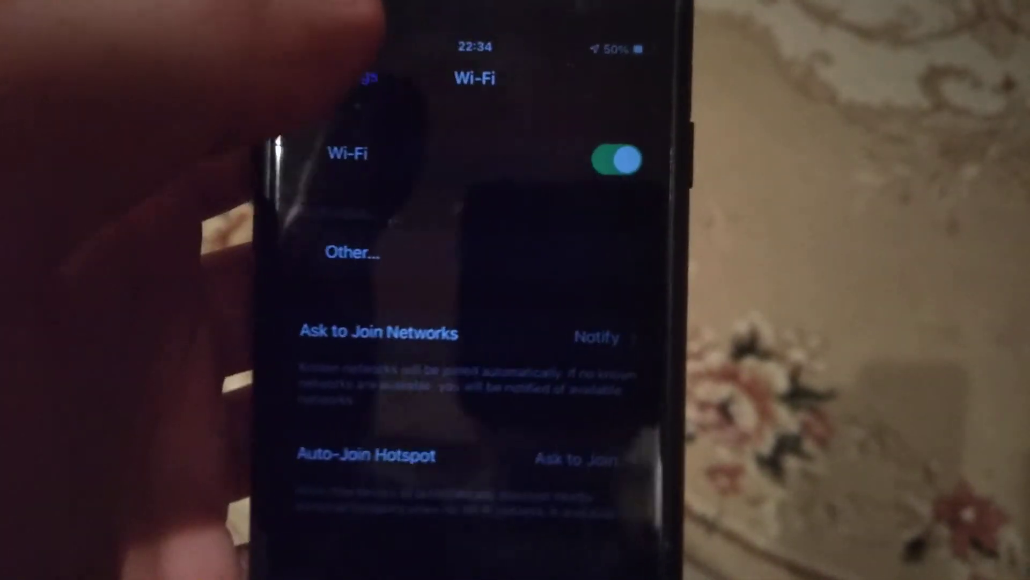
left_click(362, 77)
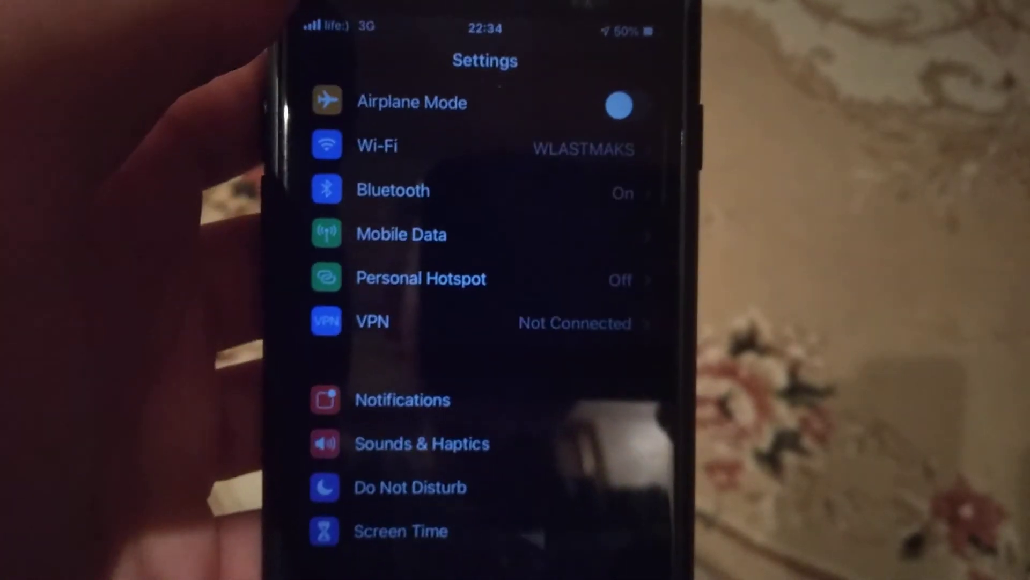
scroll(391, 252, "down", 5)
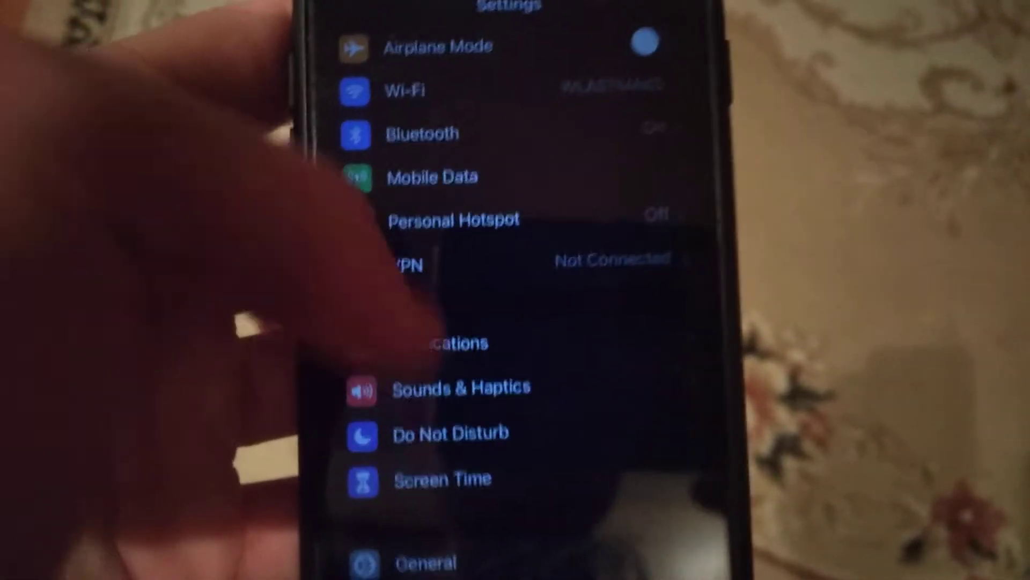
Open General and scroll down to the Reset and Shut Down entries.
left_click(431, 322)
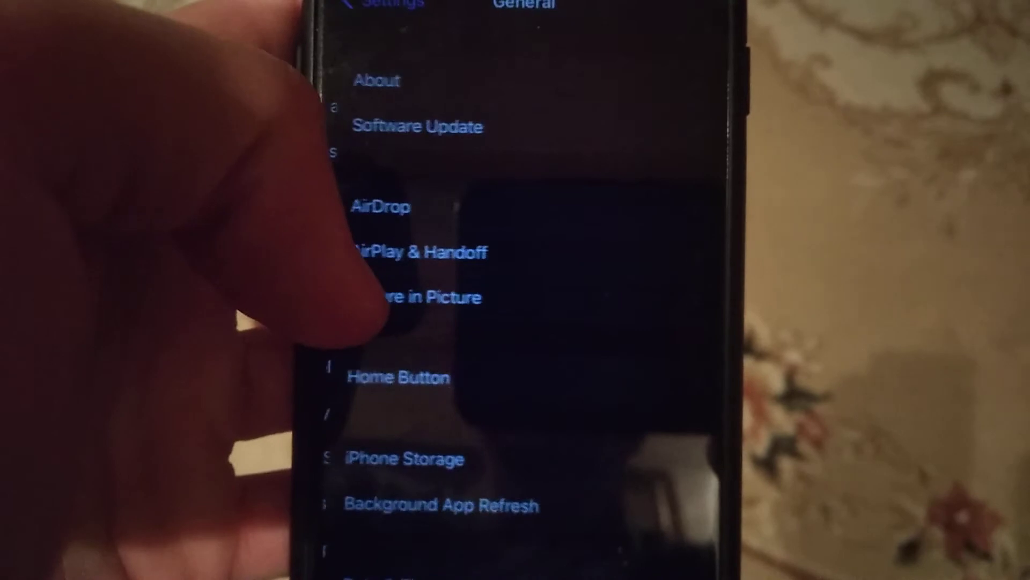
scroll(515, 291, "down", 2)
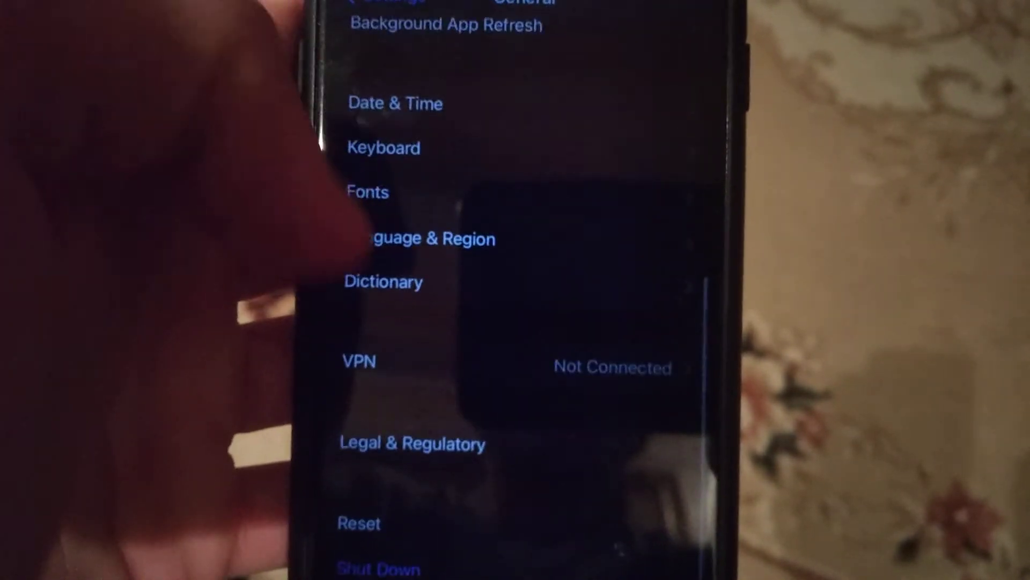